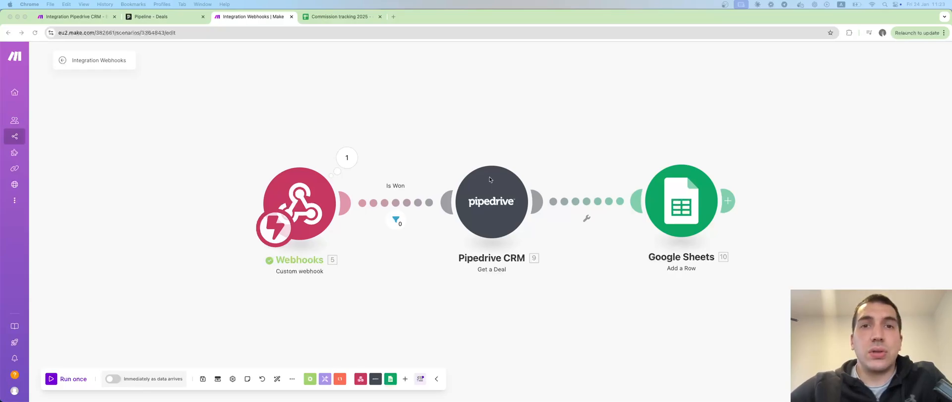
# Step: Copy the custom webhook's address to the clipboard and save the Webhooks module
pyautogui.click(315, 204)
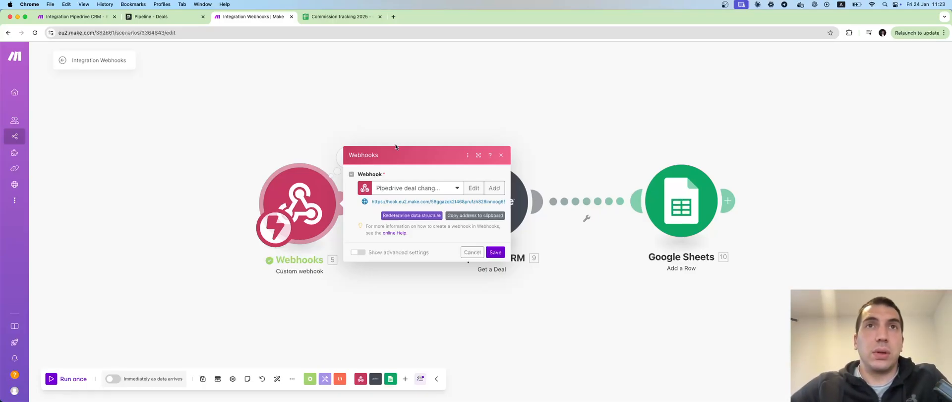
pyautogui.click(461, 217)
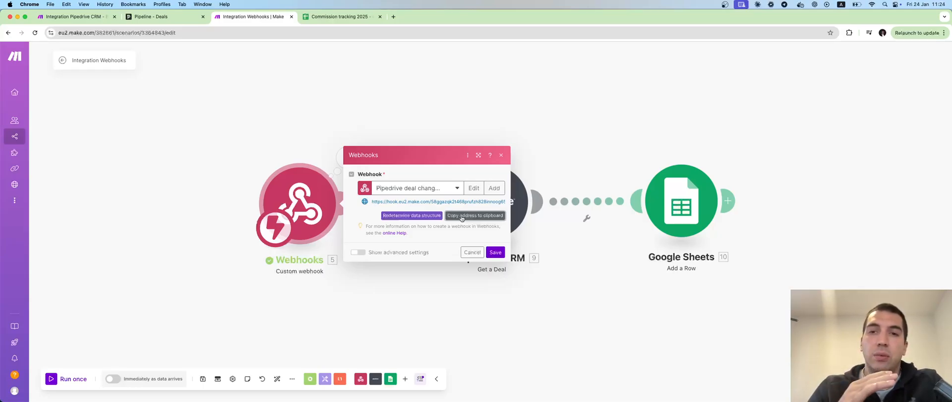
pyautogui.click(495, 252)
# Step: Open the Webhooks settings page in Pipedrive's tools and apps
pyautogui.click(166, 16)
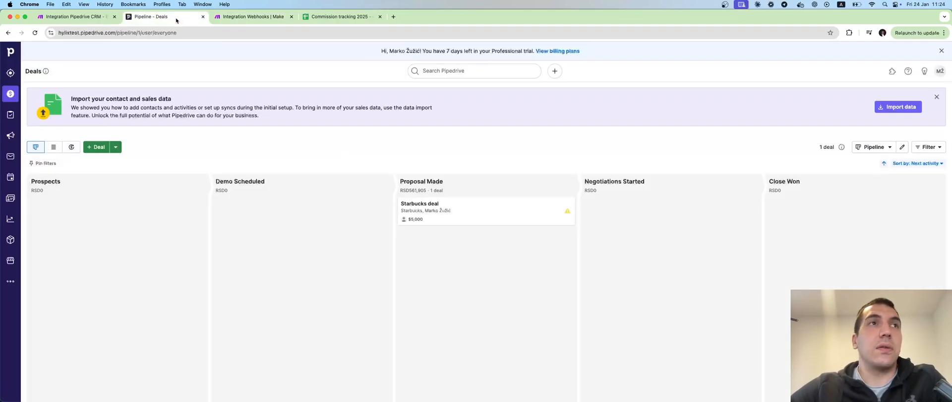
pyautogui.click(10, 281)
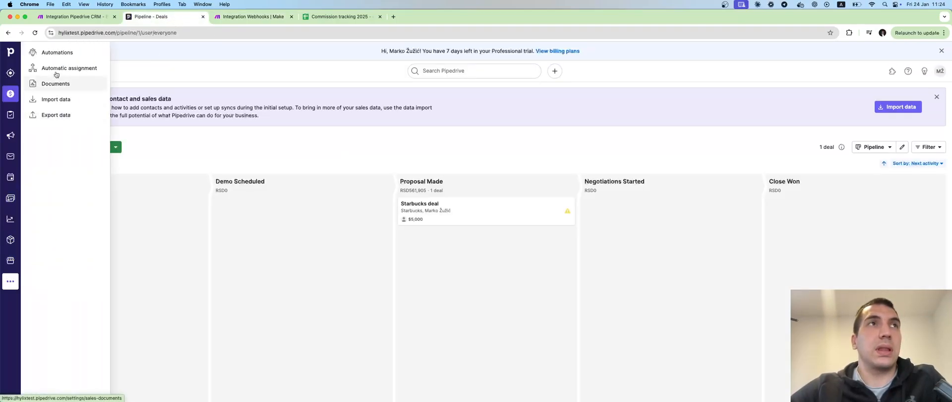
pyautogui.click(56, 53)
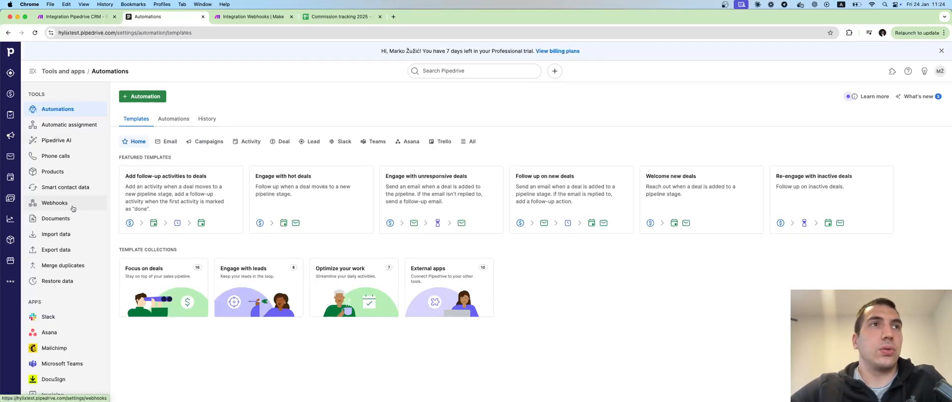
pyautogui.click(56, 202)
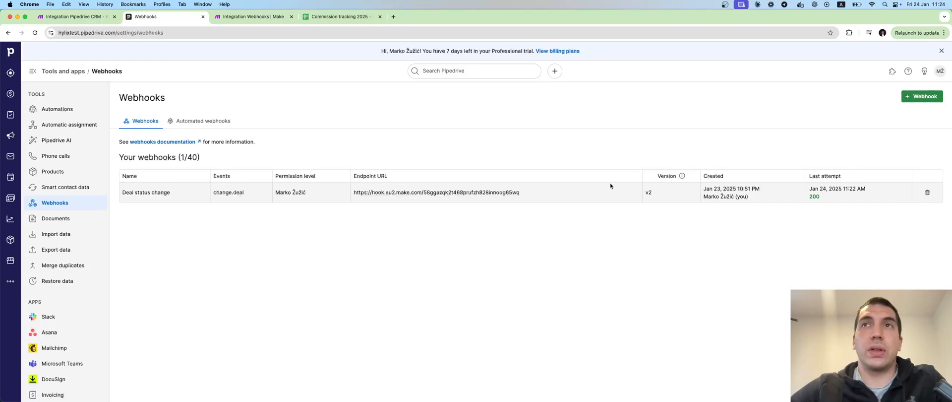
pyautogui.click(914, 99)
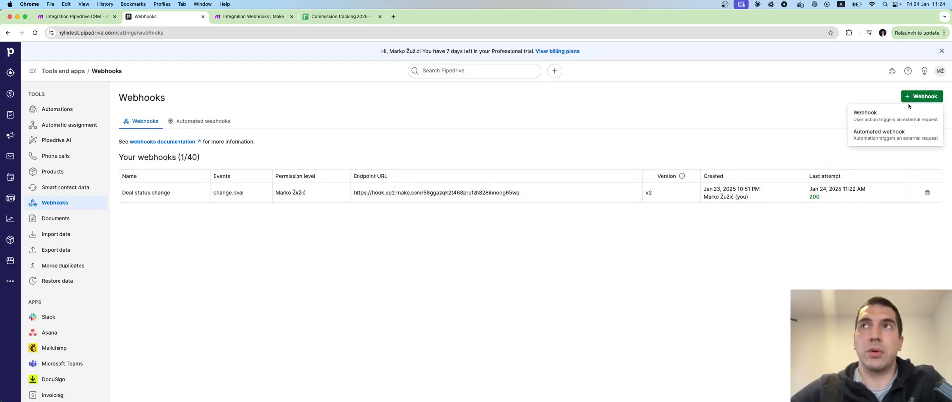
pyautogui.click(887, 115)
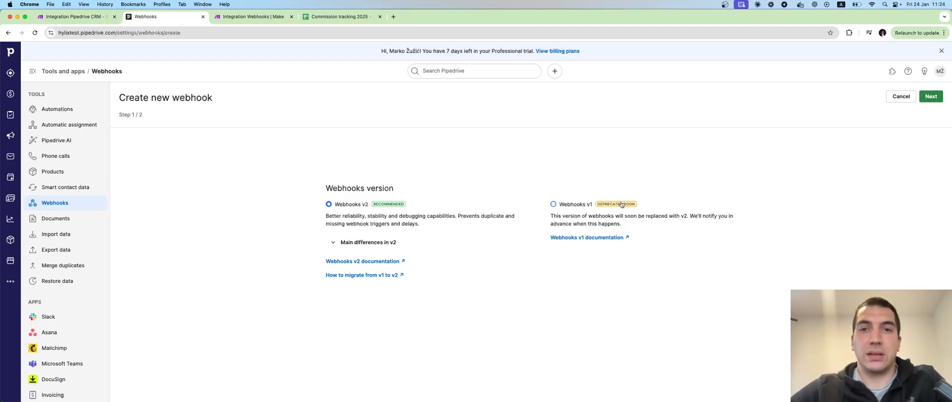
pyautogui.click(931, 96)
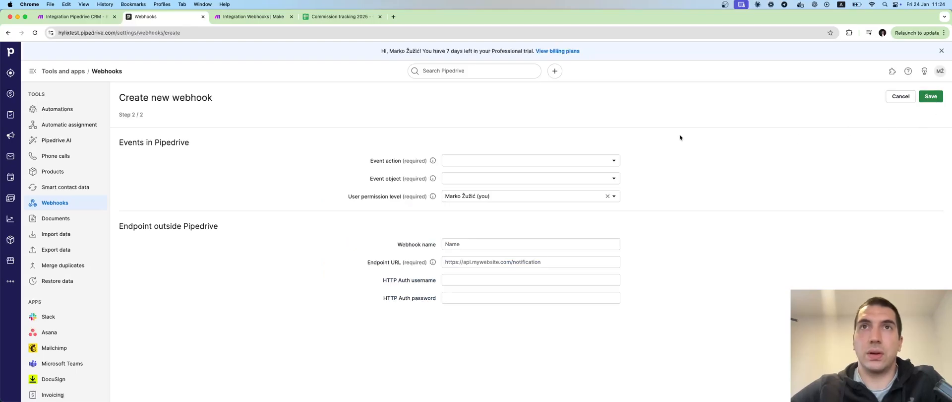
pyautogui.click(479, 160)
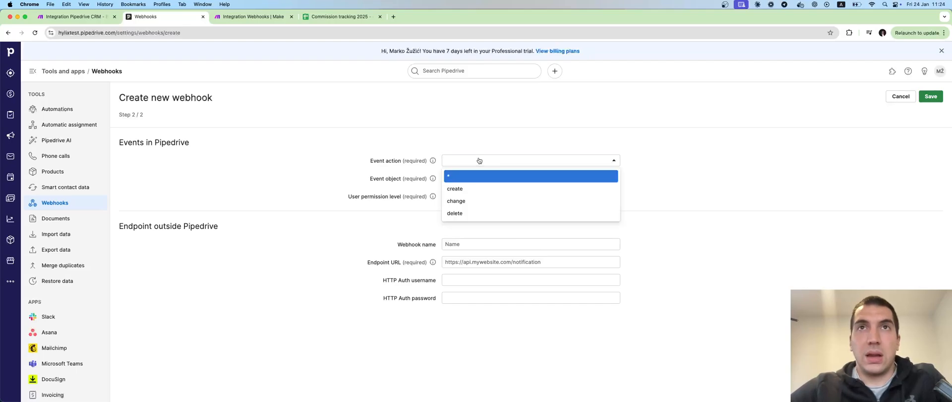
pyautogui.click(477, 200)
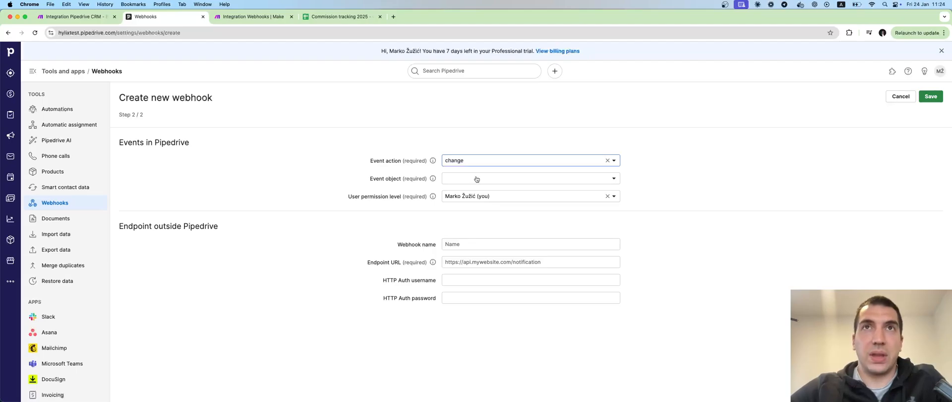
pyautogui.click(475, 179)
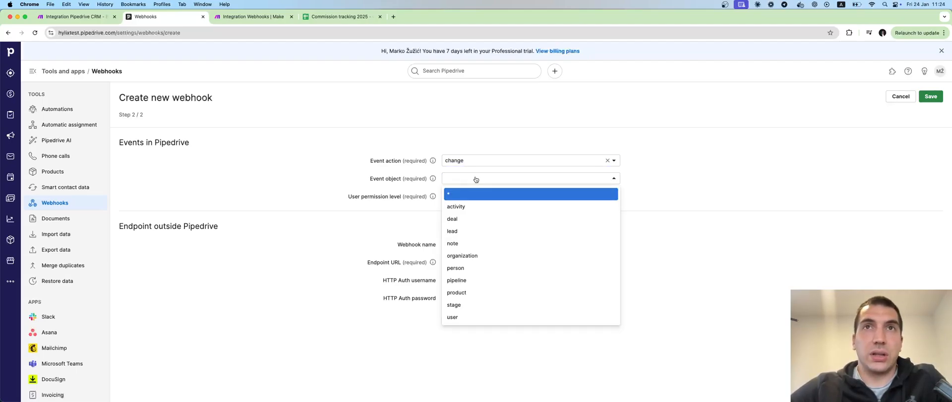
pyautogui.click(471, 218)
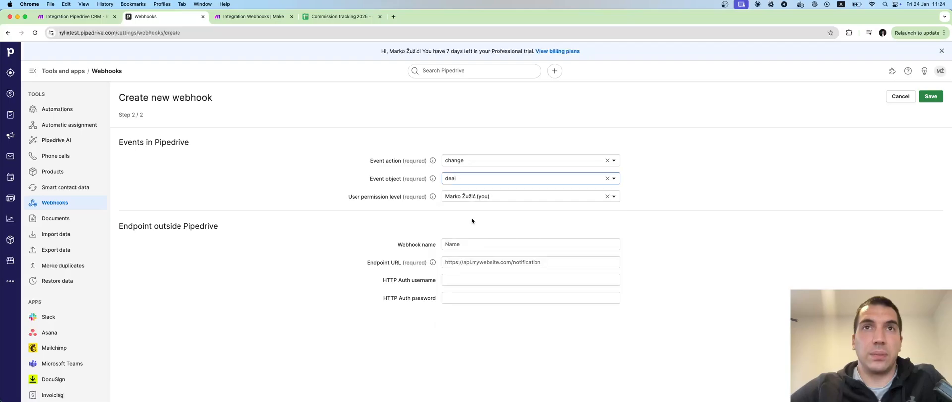
pyautogui.click(468, 244)
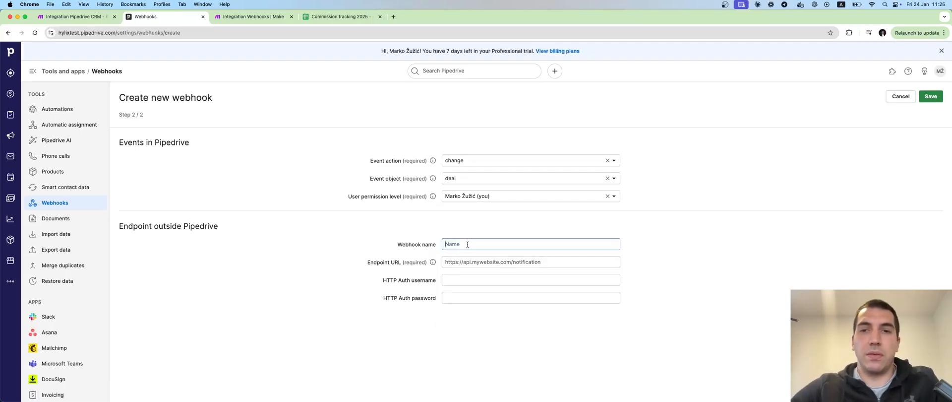
pyautogui.write('Close')
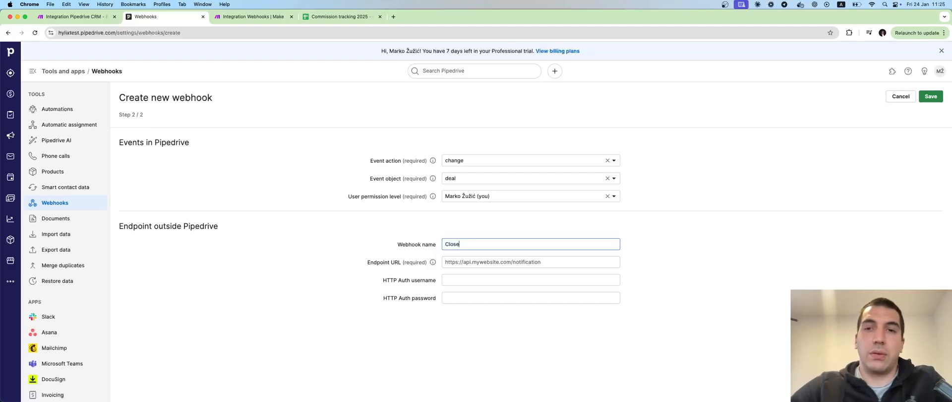
pyautogui.click(546, 259)
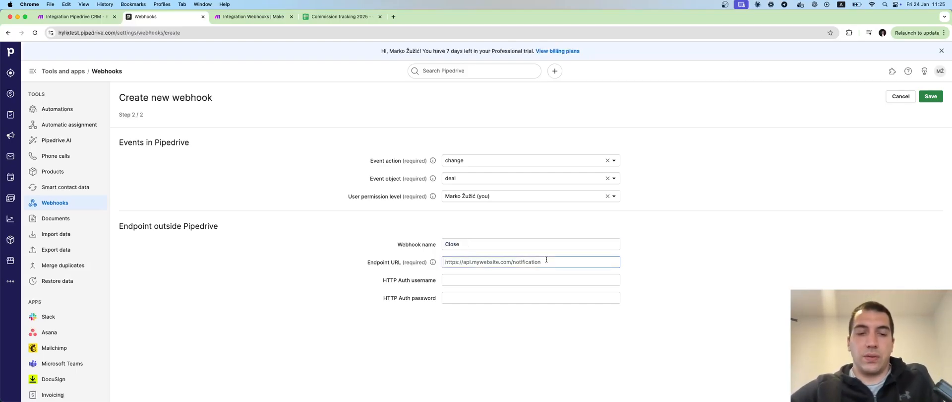
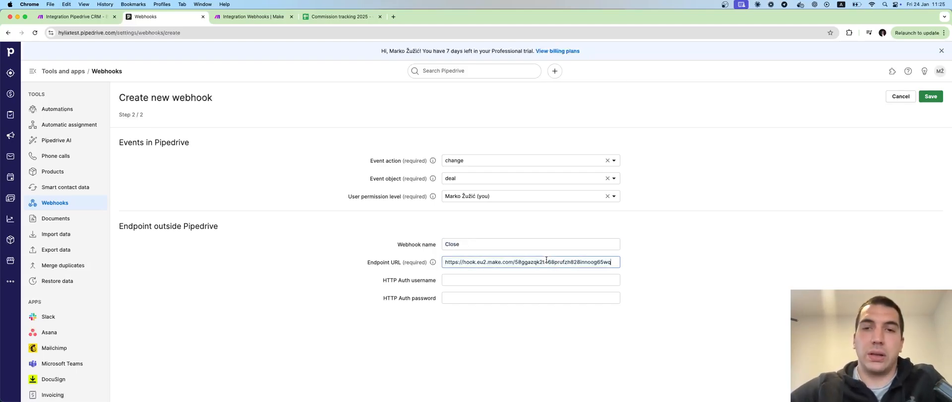
pyautogui.click(900, 96)
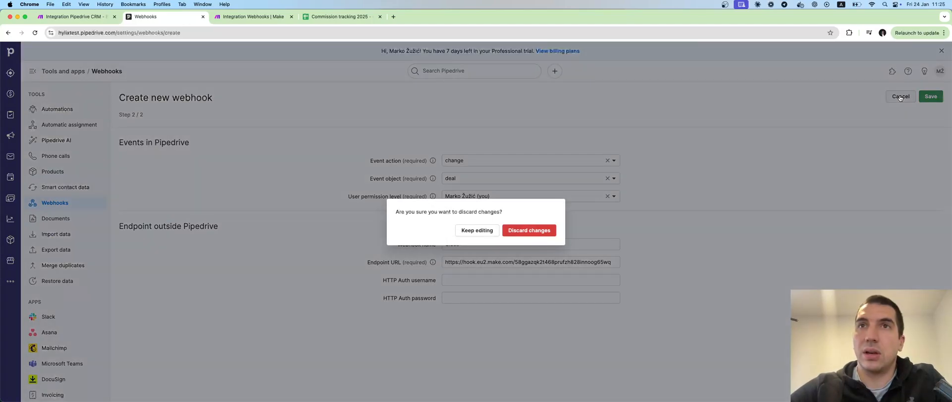
pyautogui.click(523, 232)
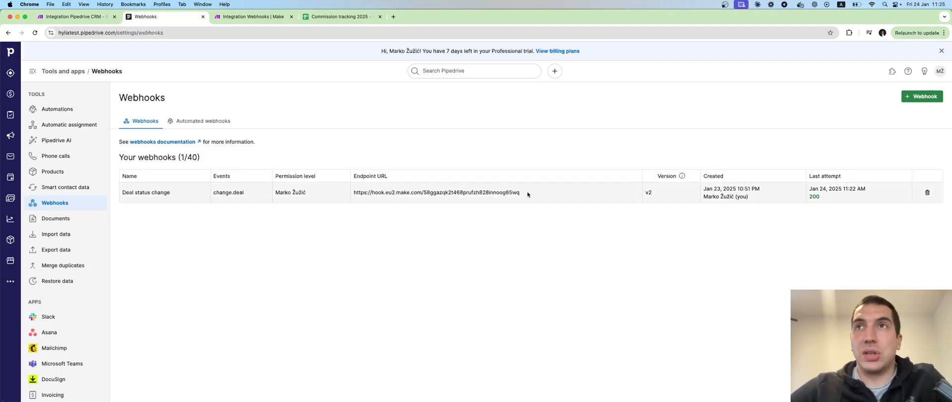
# Step: Run the scenario once, choosing to wait for new webhook data
pyautogui.click(256, 18)
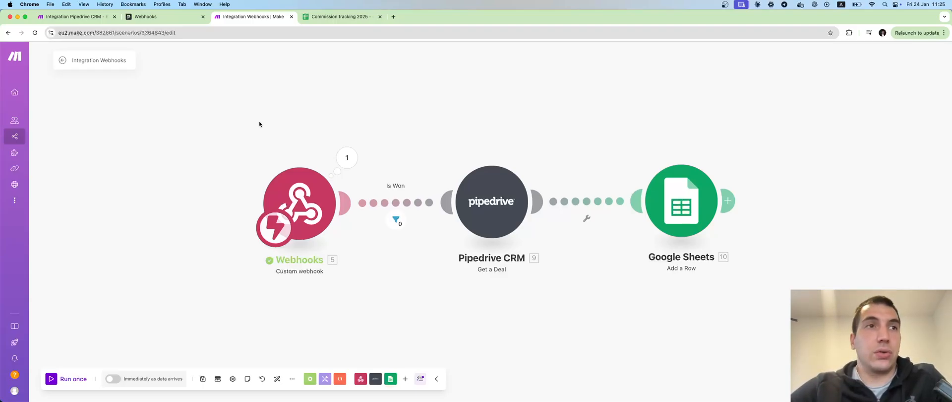
pyautogui.click(73, 379)
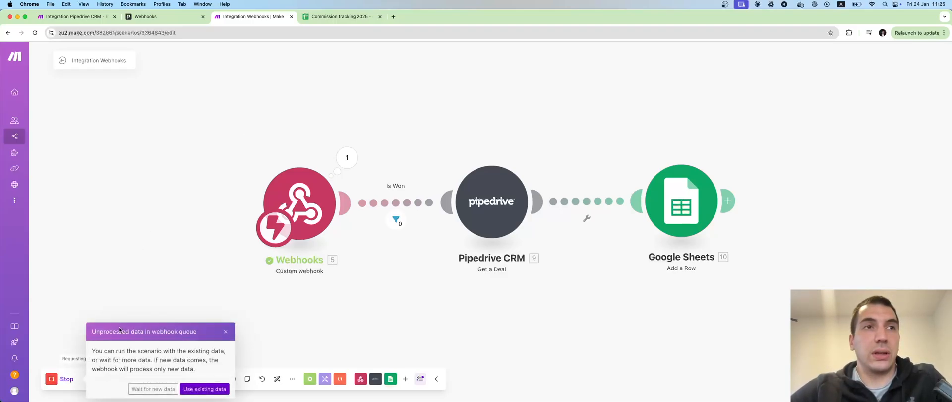
pyautogui.click(155, 389)
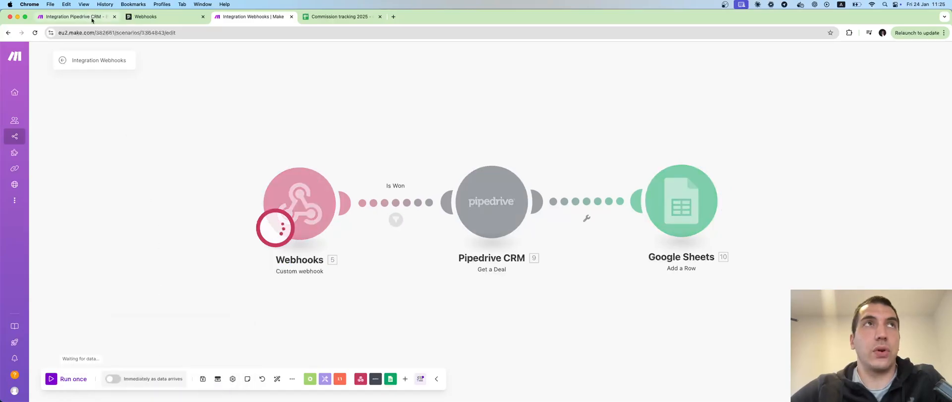
# Step: Move the Starbucks deal from Proposal Made to the Negotiations Started stage
pyautogui.click(144, 17)
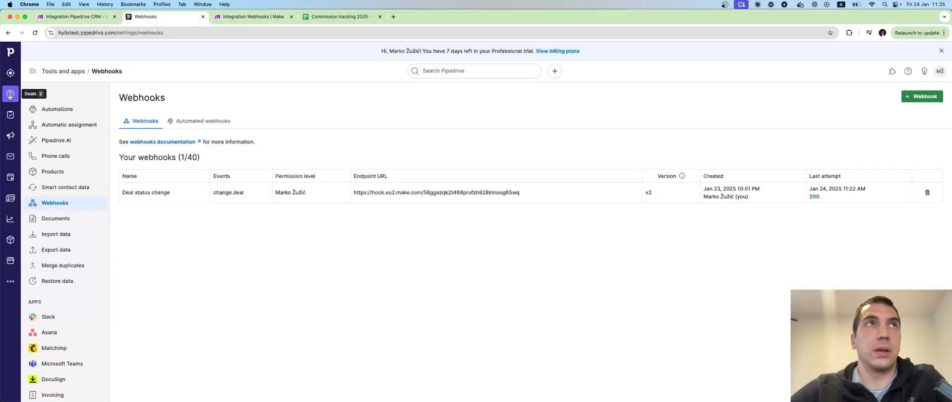
pyautogui.click(10, 94)
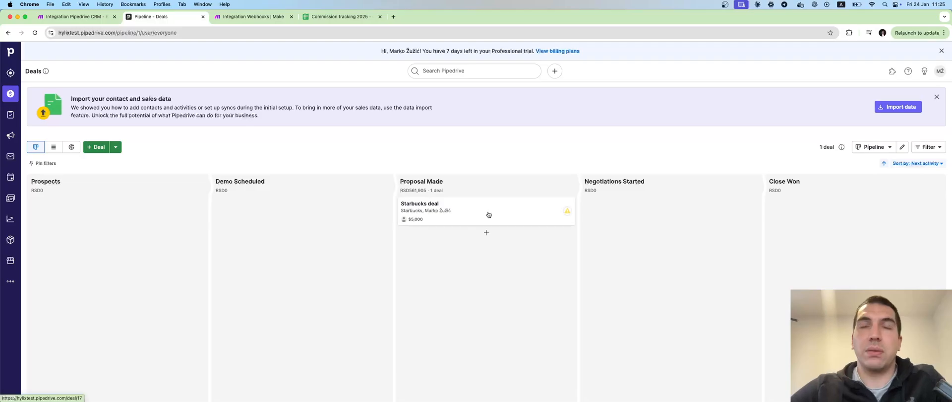
pyautogui.moveTo(488, 215); pyautogui.dragTo(674, 214)
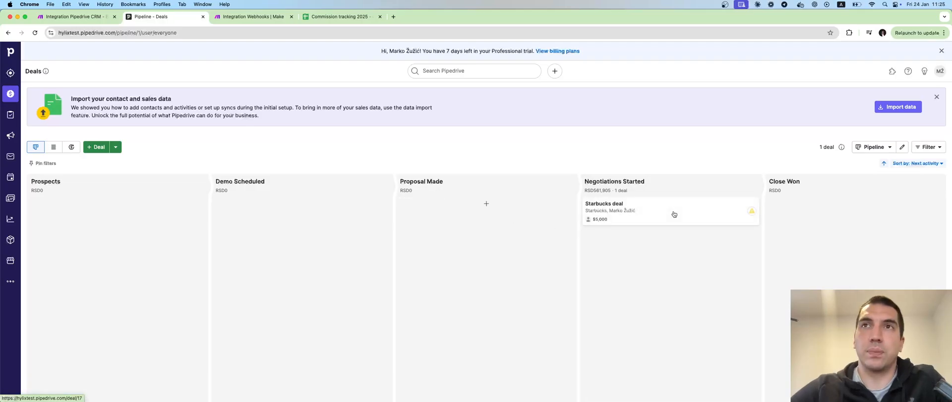
# Step: Inspect the Is Won filter's result for the received bundle
pyautogui.click(251, 16)
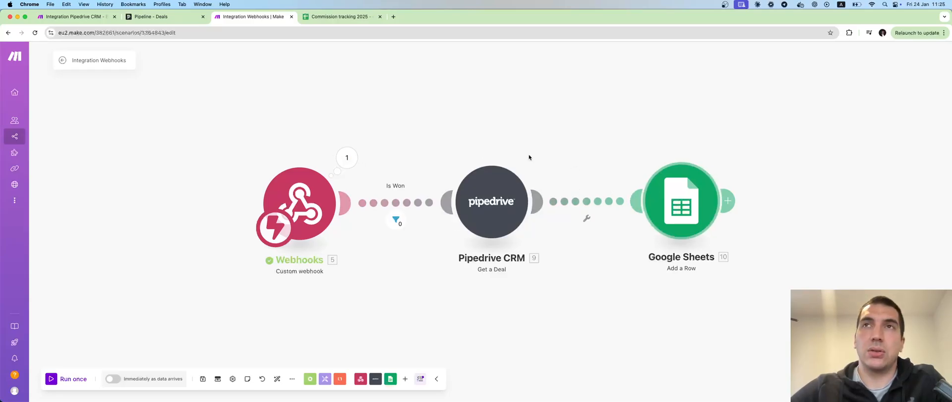
pyautogui.click(396, 229)
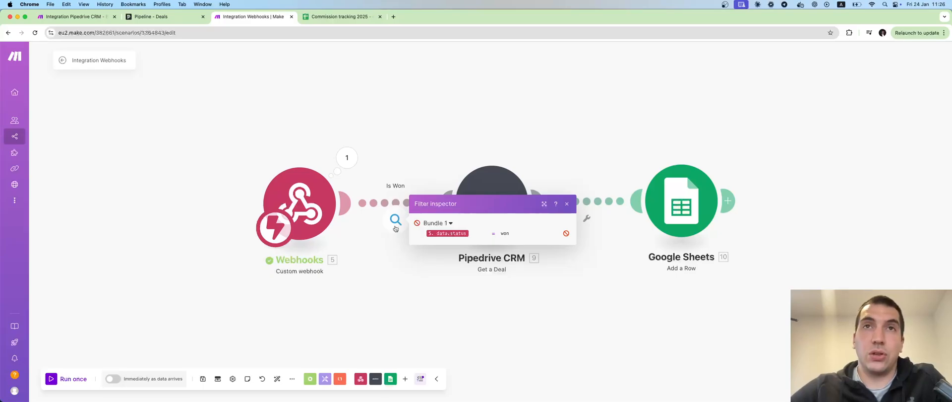
pyautogui.click(420, 162)
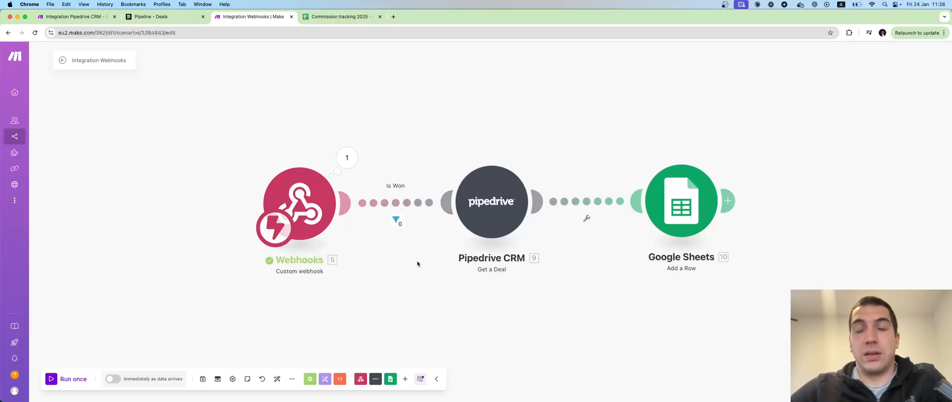
# Step: Review the settings of the Pipedrive Get a Deal and Google Sheets Add a Row modules
pyautogui.click(506, 230)
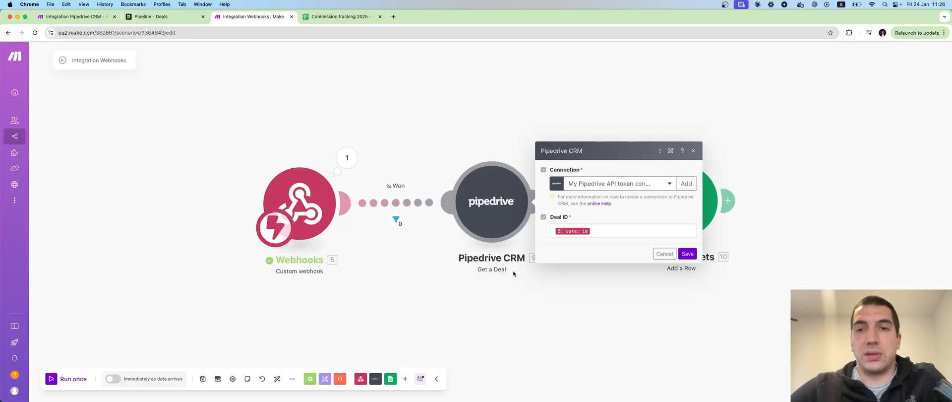
pyautogui.click(525, 296)
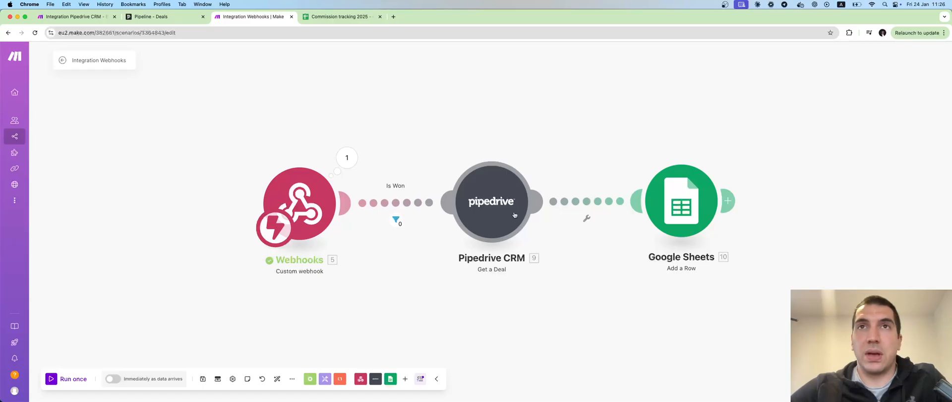
pyautogui.click(727, 200)
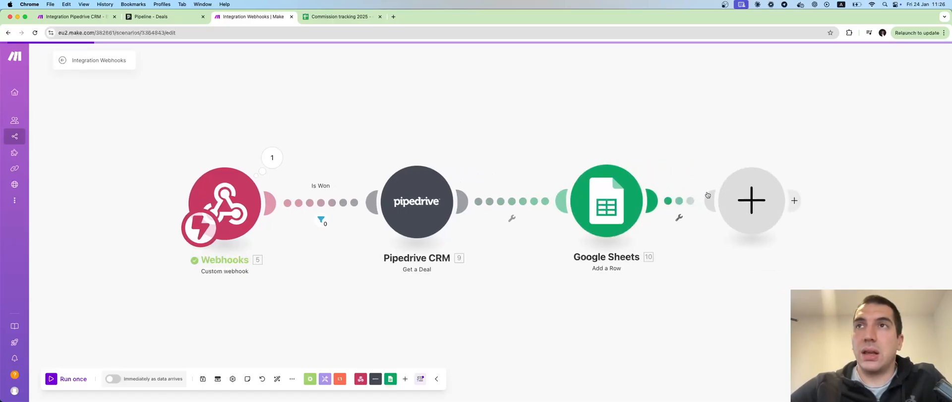
pyautogui.click(616, 199)
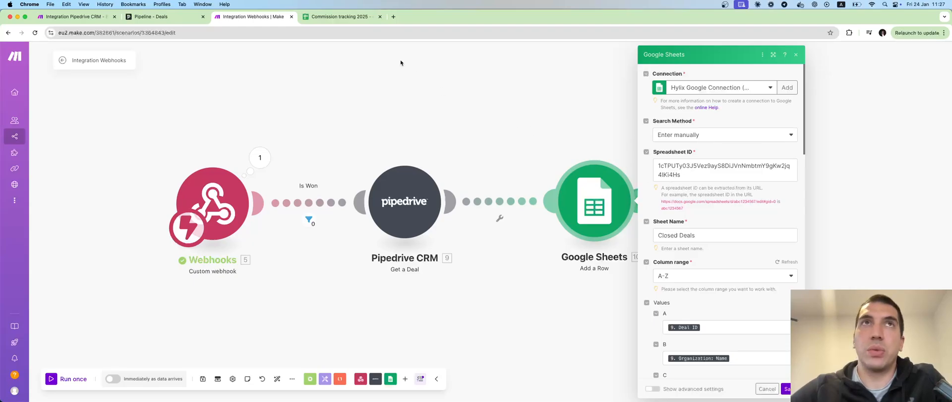
# Step: Compare the Commission tracking 2025 spreadsheet ID in its URL with the Google Sheets module's Spreadsheet ID
pyautogui.click(356, 22)
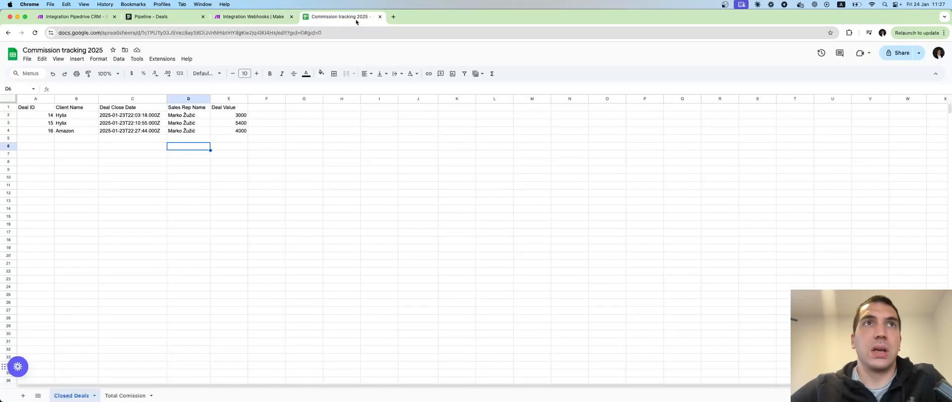
pyautogui.doubleClick(236, 34)
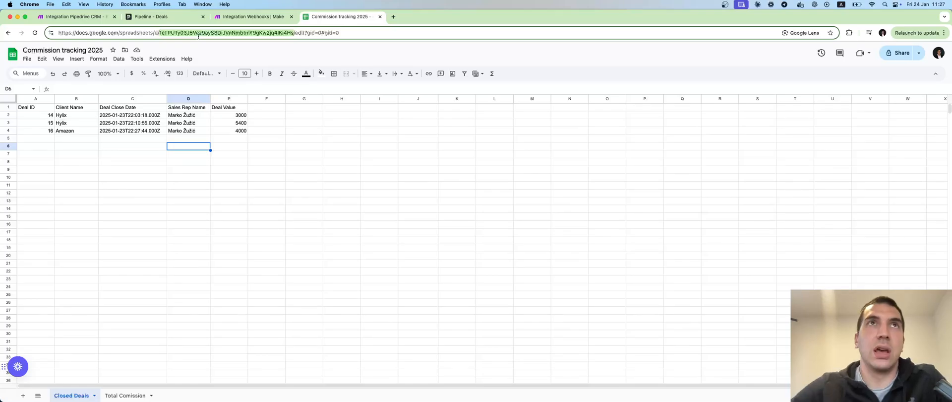
pyautogui.click(250, 16)
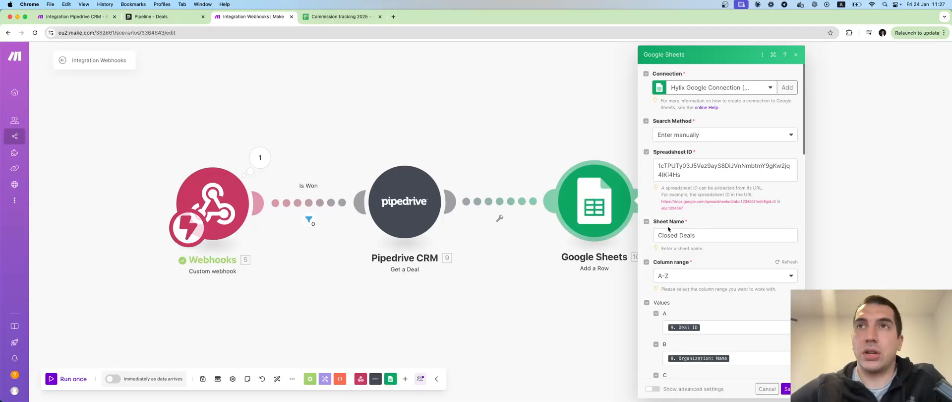
# Step: Compare the spreadsheet's columns with the column value mappings in the Google Sheets Add a Row module
pyautogui.click(341, 17)
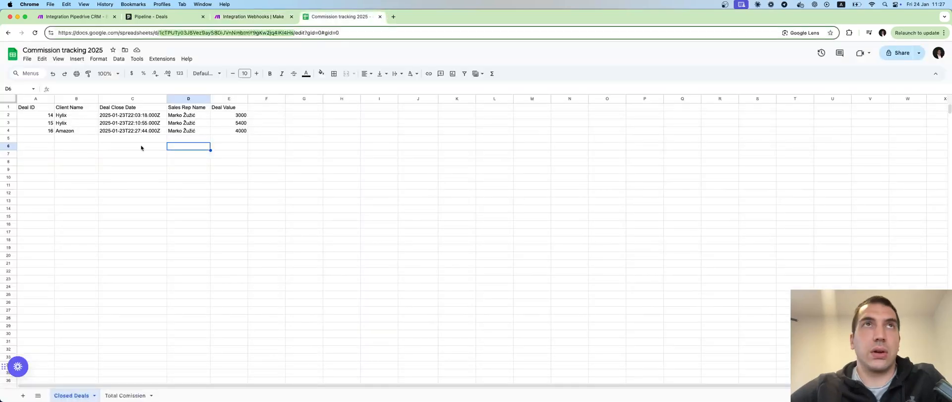
pyautogui.click(251, 17)
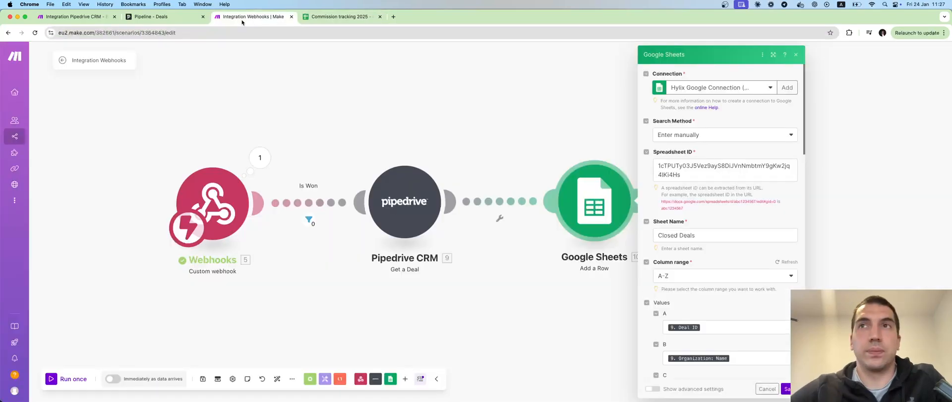
pyautogui.scroll(-2, 716, 233)
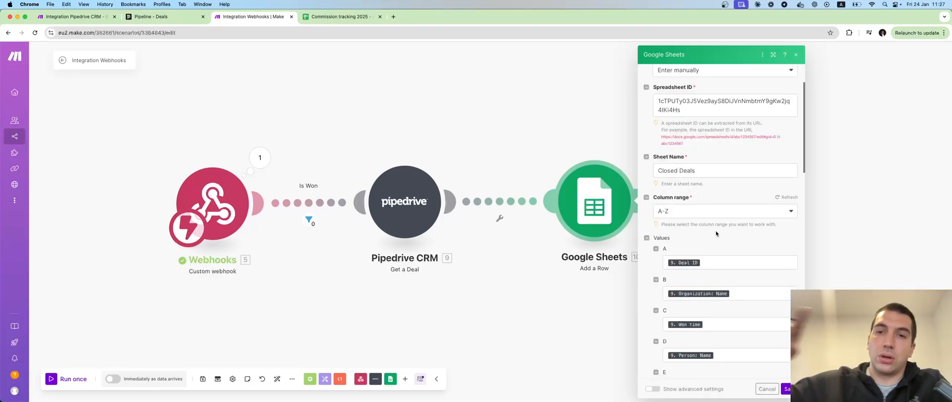
pyautogui.scroll(-2, 716, 233)
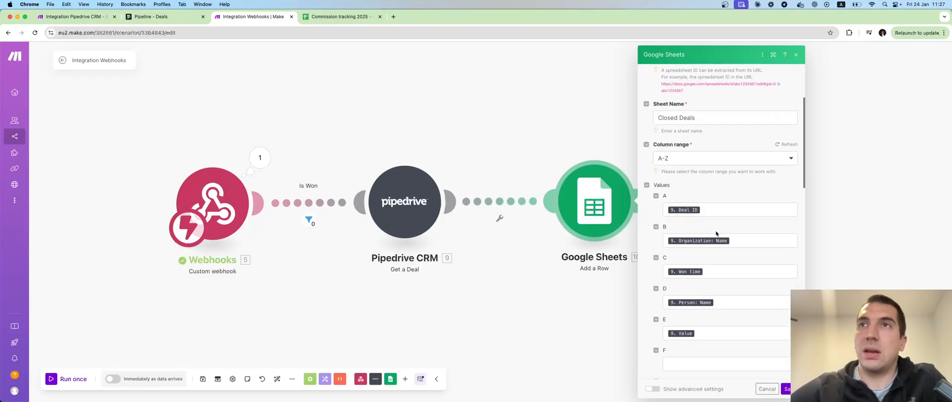
pyautogui.scroll(-1, 716, 233)
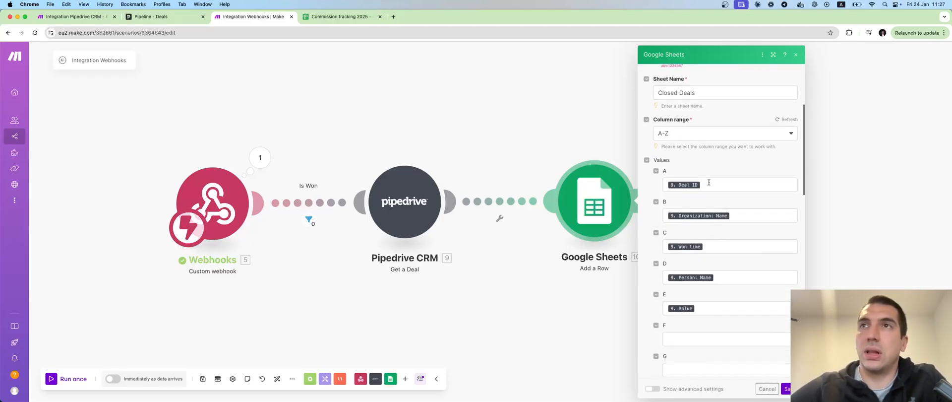
pyautogui.scroll(-2, 736, 219)
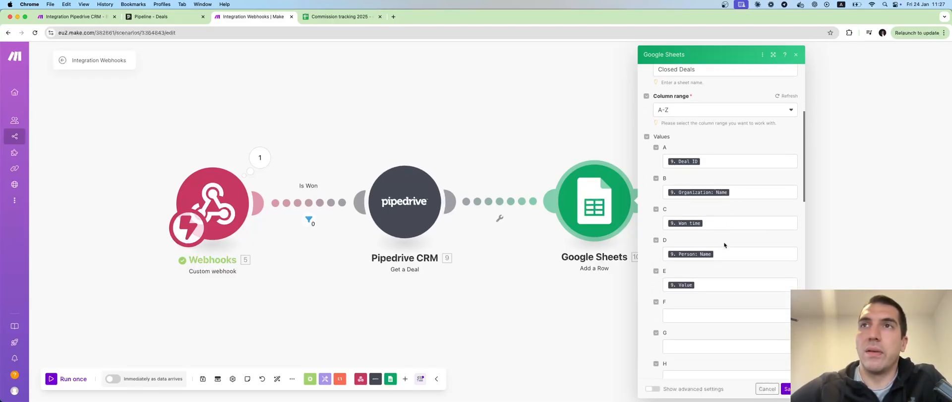
pyautogui.scroll(-1, 730, 257)
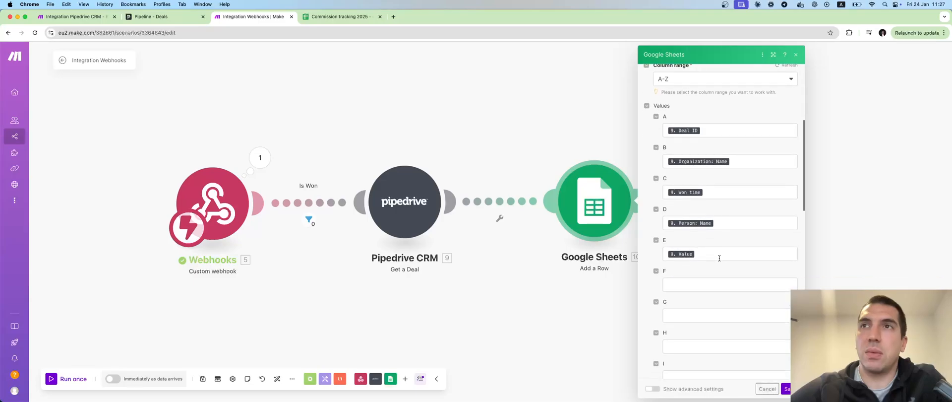
# Step: Browse the Pipedrive deal fields available for mapping into column F, then close the module without adding one
pyautogui.click(705, 287)
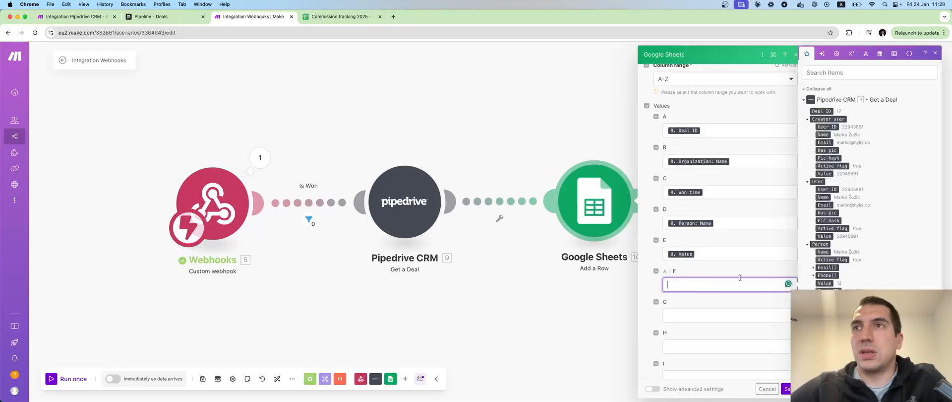
pyautogui.scroll(-3, 837, 285)
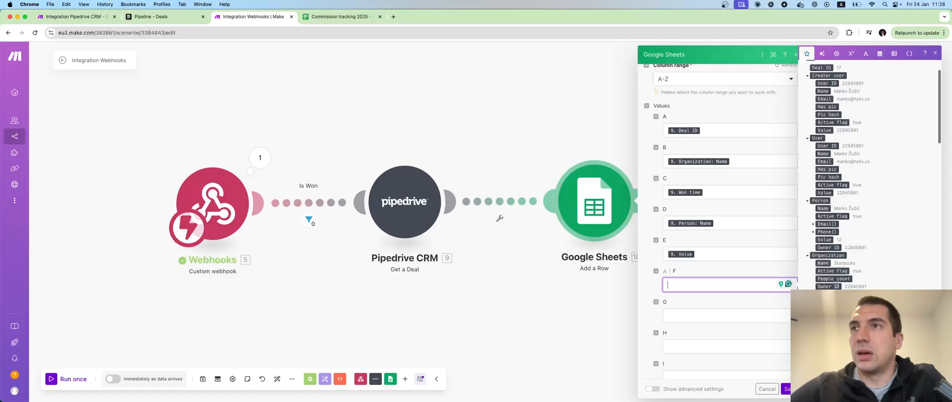
pyautogui.scroll(-3, 836, 285)
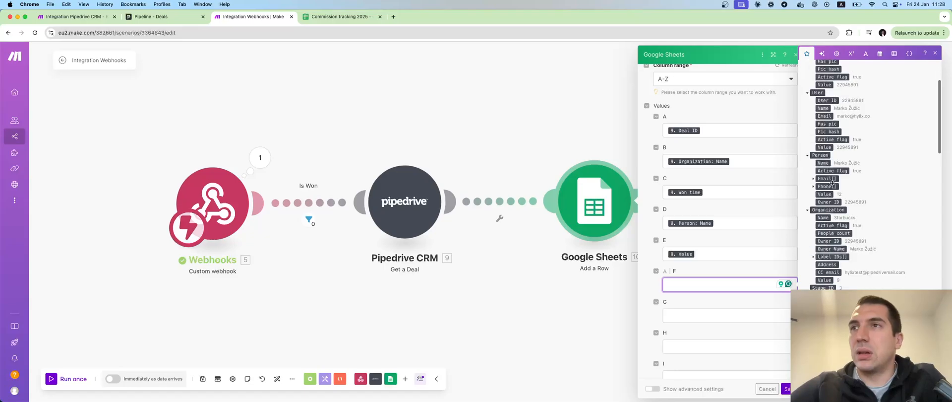
pyautogui.click(824, 116)
pyautogui.press('BackSpace')
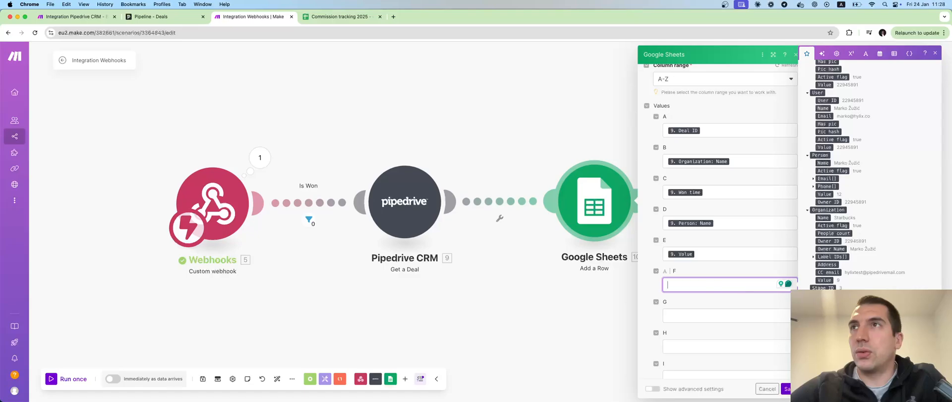
pyautogui.click(584, 97)
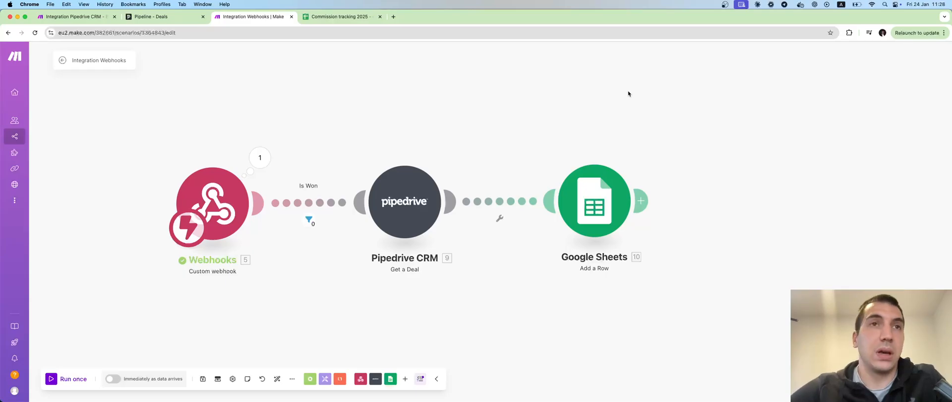
# Step: Run the scenario once waiting for new webhook data, and mark the Starbucks deal as won in Pipedrive
pyautogui.click(72, 379)
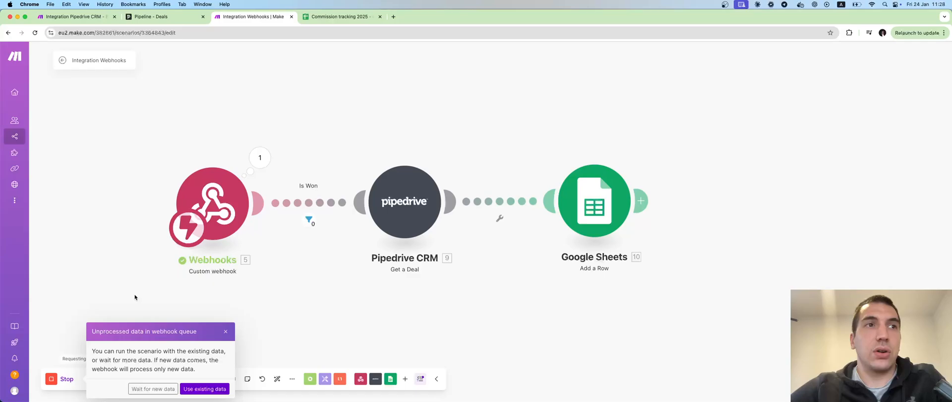
pyautogui.click(153, 388)
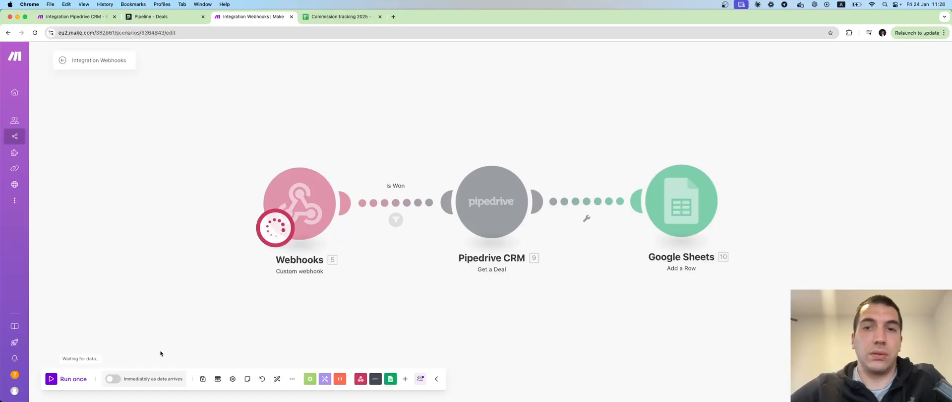
pyautogui.click(158, 17)
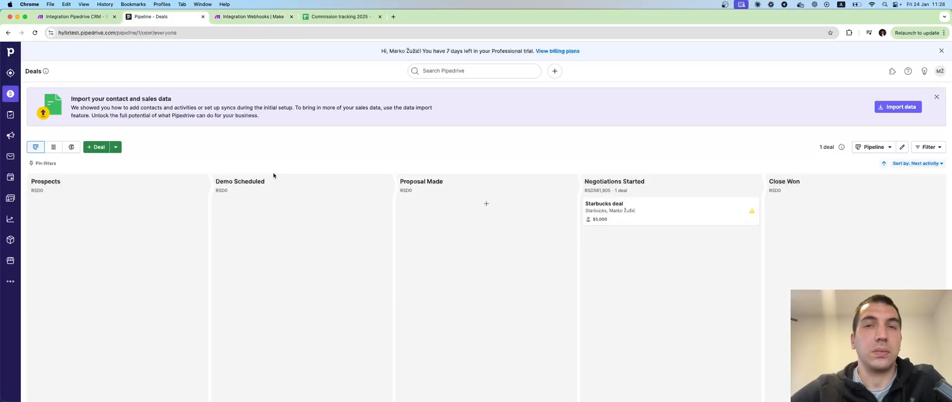
pyautogui.click(648, 210)
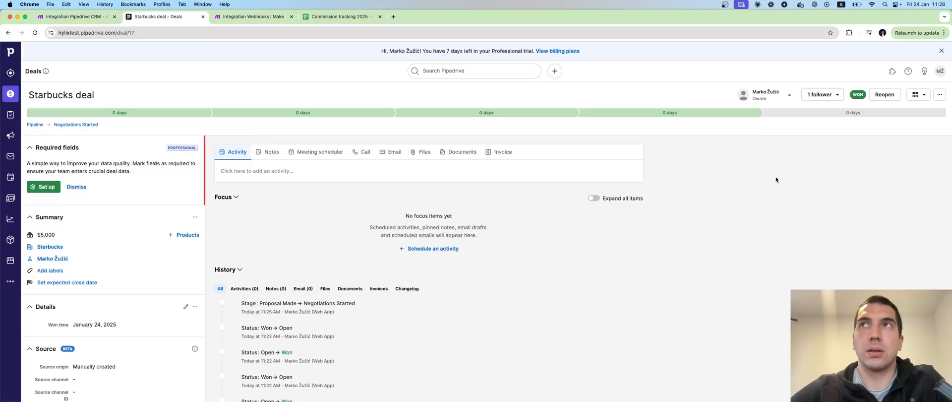
pyautogui.hotkey('ctrl', 'Tab')
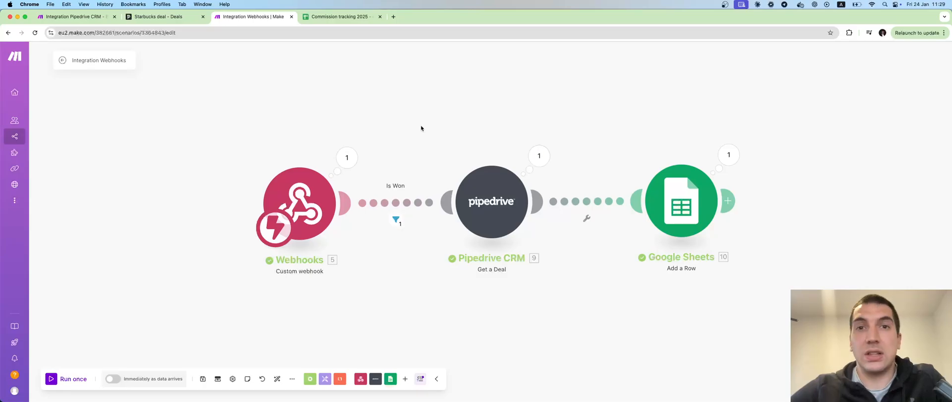
# Step: Inspect the new Starbucks row and the Total Comission sheet's deal size and commission formula
pyautogui.click(331, 20)
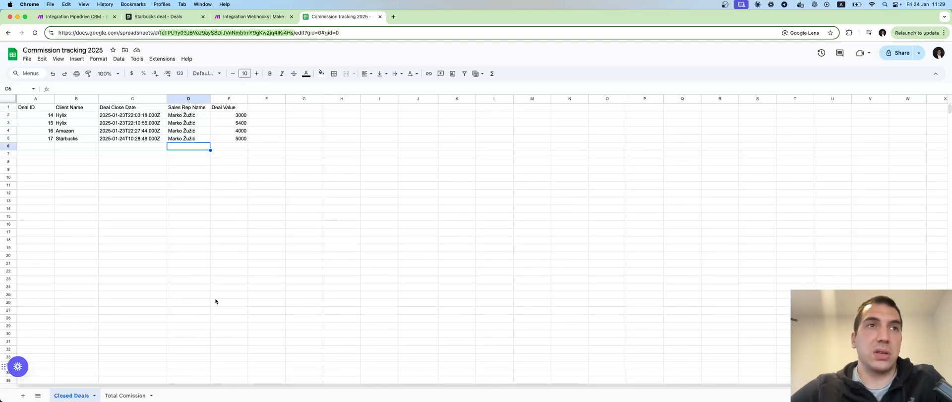
pyautogui.click(120, 397)
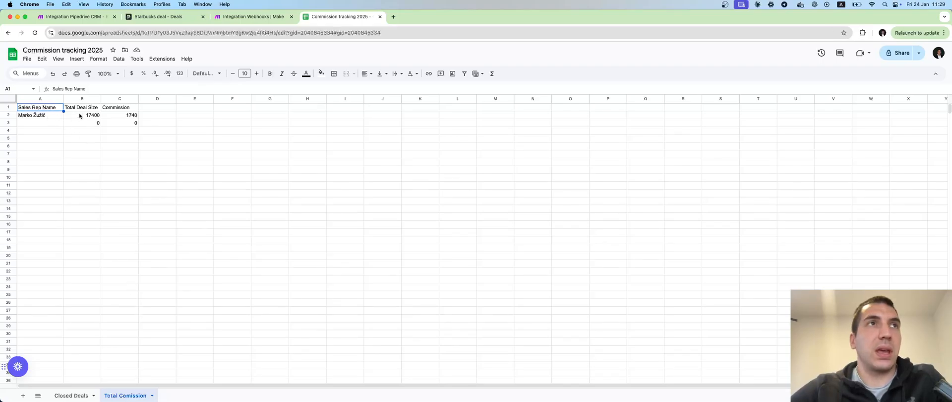
pyautogui.click(113, 117)
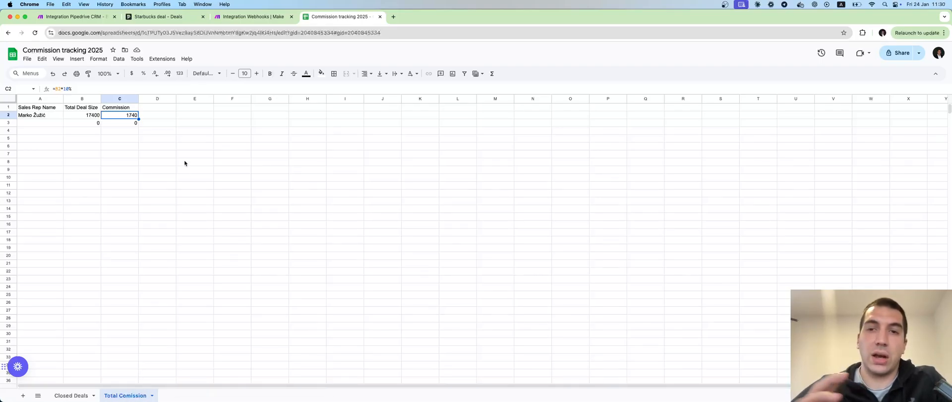
# Step: Set the Starbucks deal value to 5800 and add a row with a second sales rep's name and deal value 4000
pyautogui.click(232, 115)
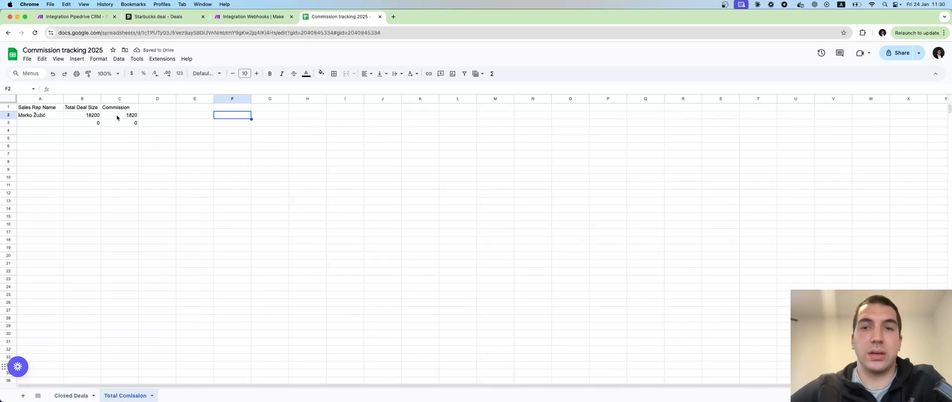
pyautogui.moveTo(18, 367)
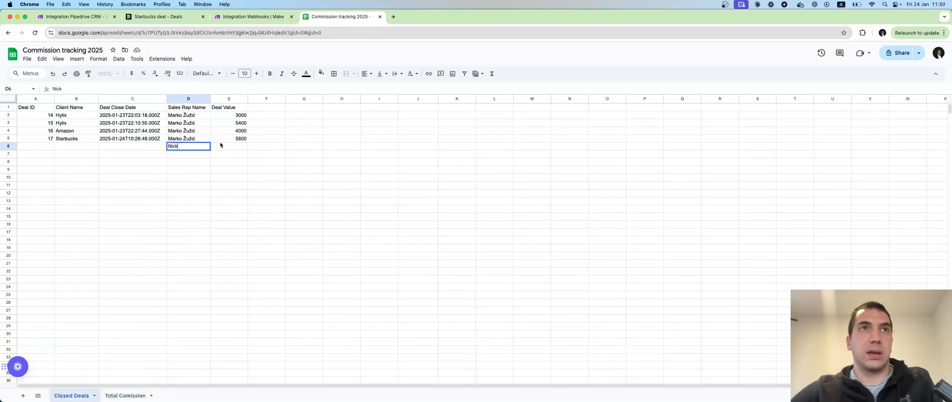
pyautogui.click(223, 145)
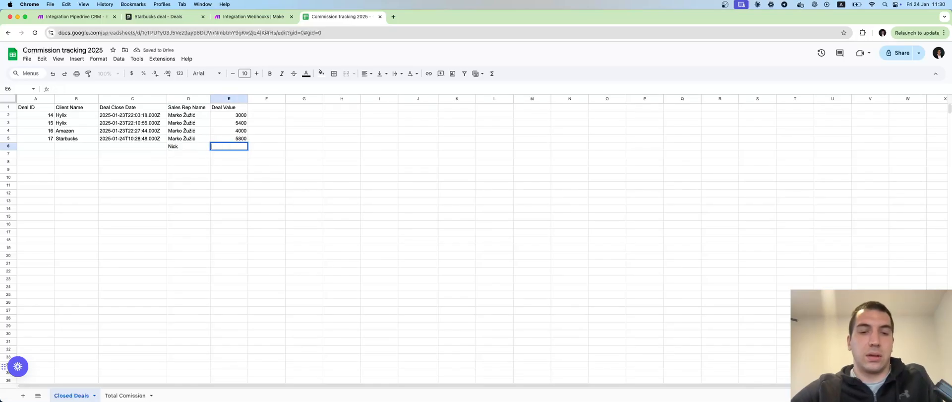
pyautogui.write('4000')
pyautogui.press('Return')
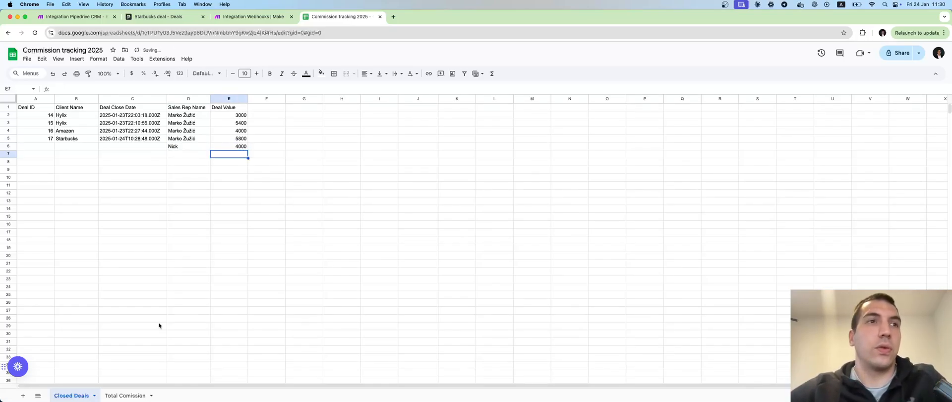
# Step: Check the Total Comission sheet's per-rep totals and the UNIQUE formula listing sales reps
pyautogui.click(131, 396)
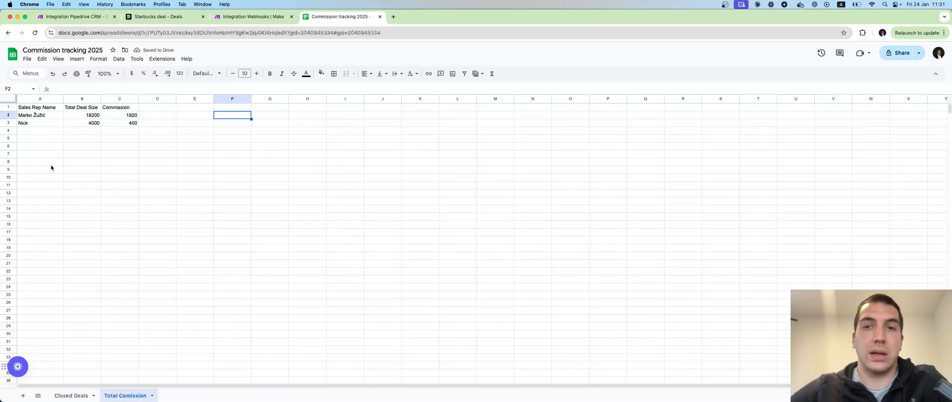
pyautogui.click(50, 116)
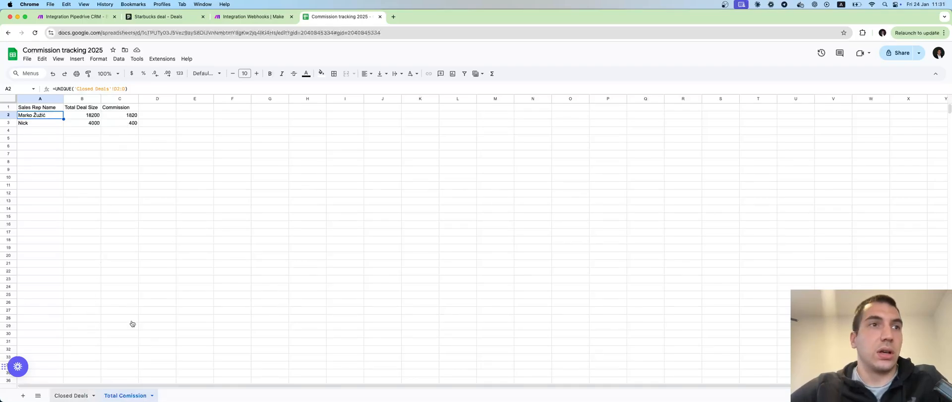
pyautogui.click(72, 395)
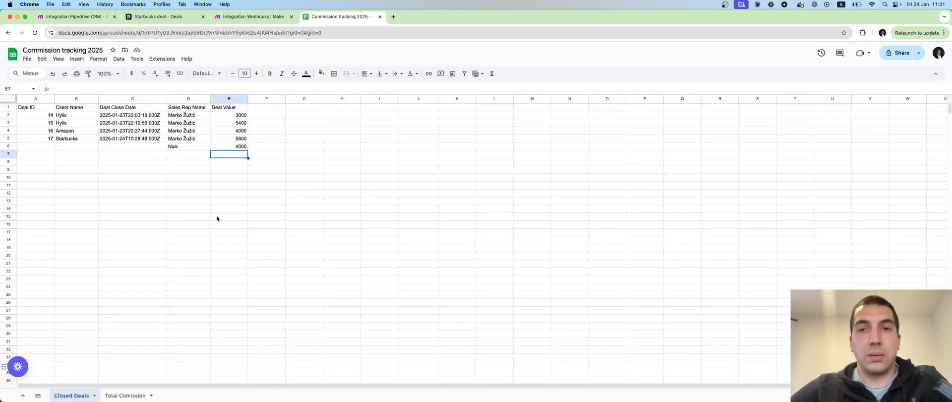
# Step: Review the Pipedrive List Deals in a Stage module settings in the Bulk Upload scenario
pyautogui.click(253, 17)
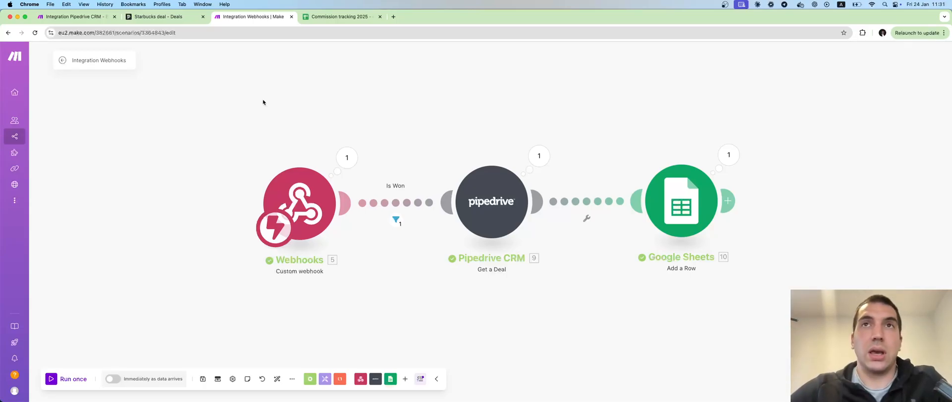
pyautogui.click(99, 16)
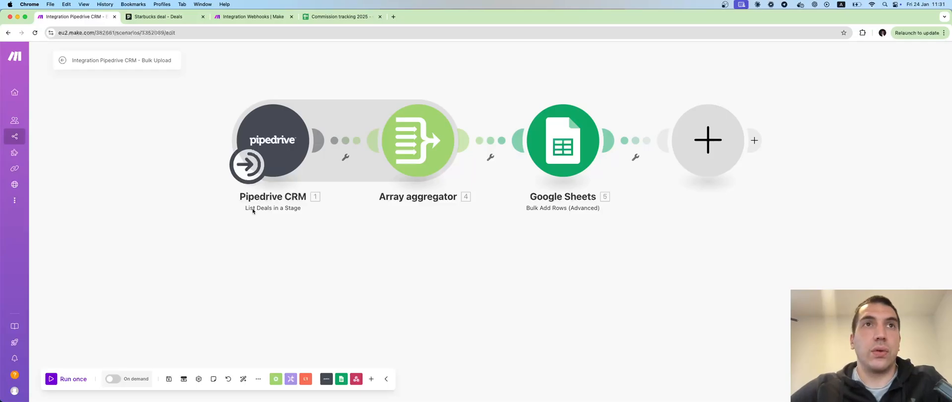
pyautogui.click(287, 148)
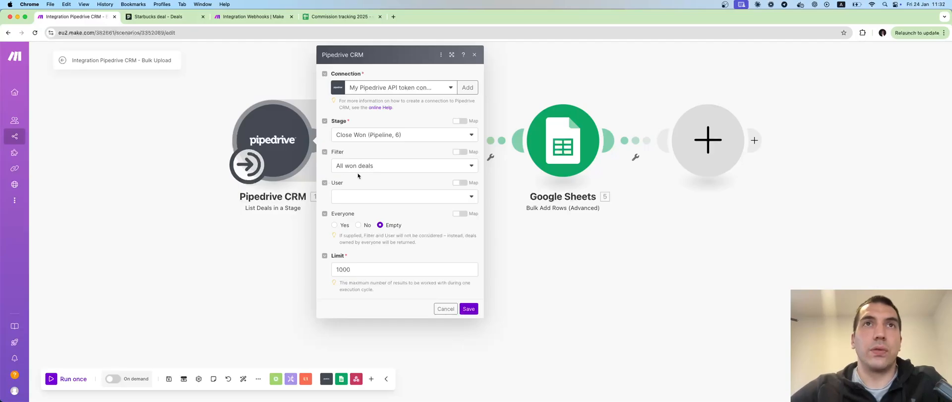
pyautogui.click(292, 251)
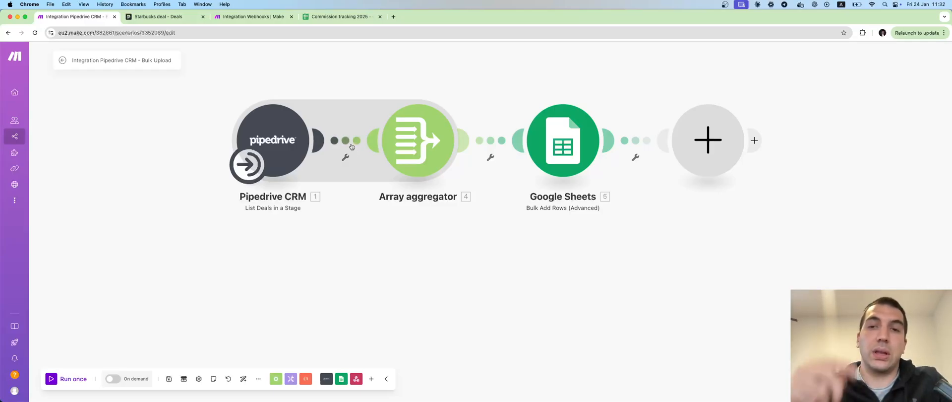
pyautogui.click(261, 18)
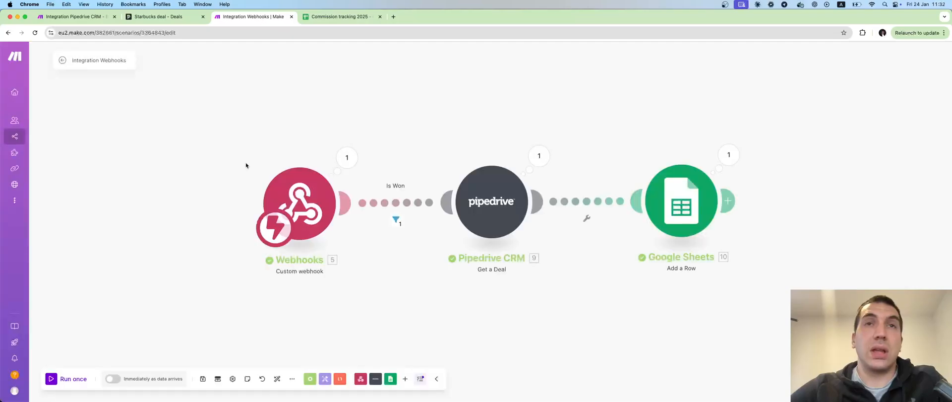